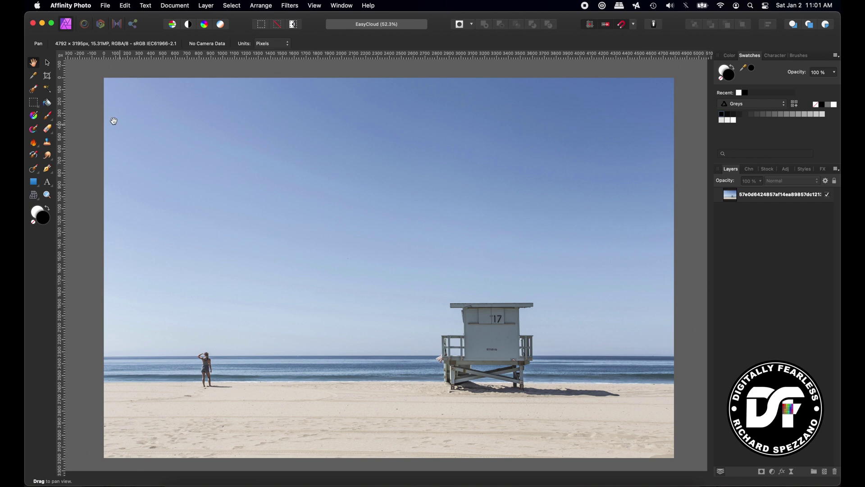
Step: Draw a rectangle over the entire beach photo and fill it dark red (H 0, S 70, L 40)
key(m)
drag(104, 78, 678, 438)
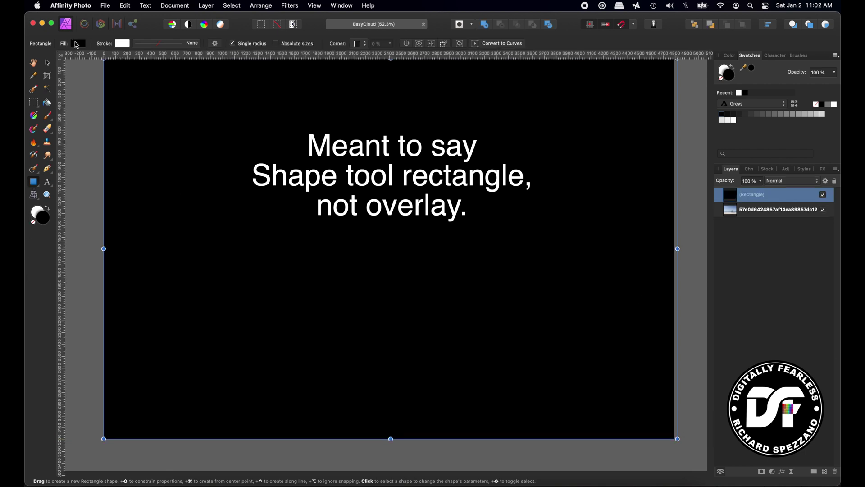
click(76, 45)
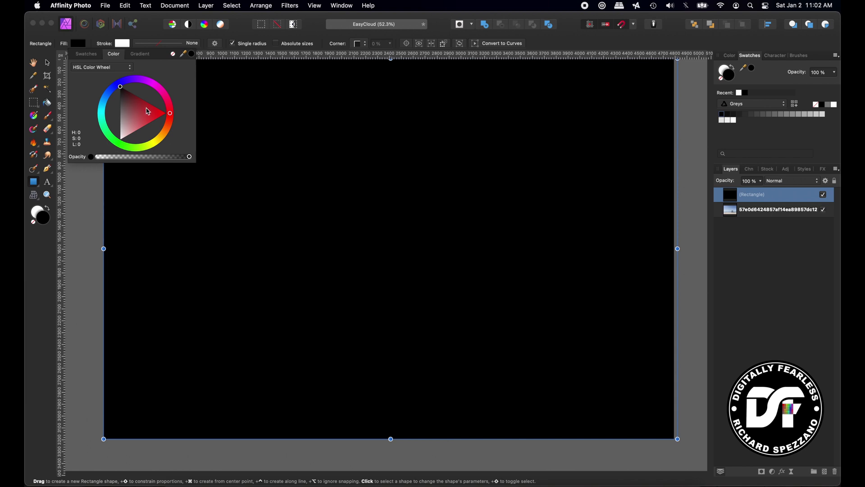
click(146, 108)
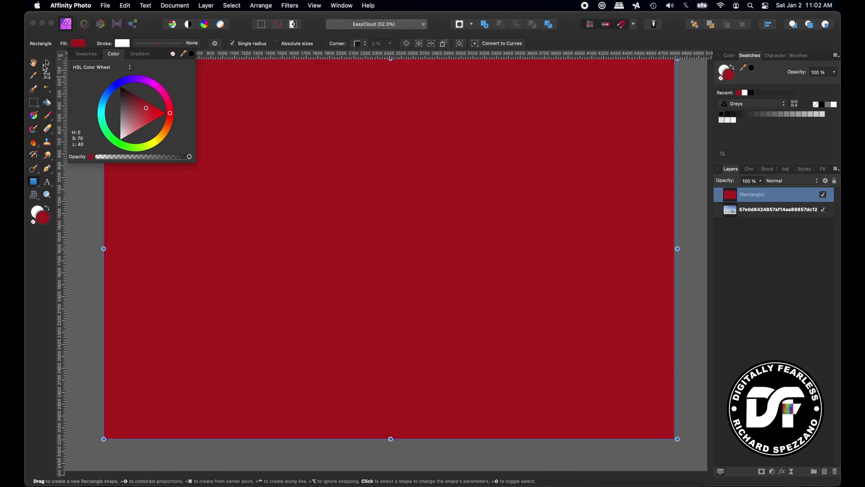
click(46, 67)
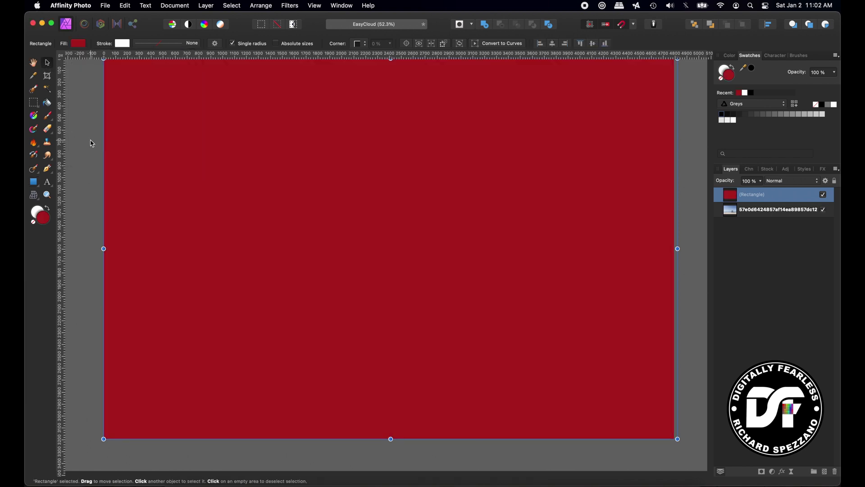
Step: Apply the Thin clouds Procedural Texture with raised Brightness to the red rectangle
scroll(90, 142, up, 2)
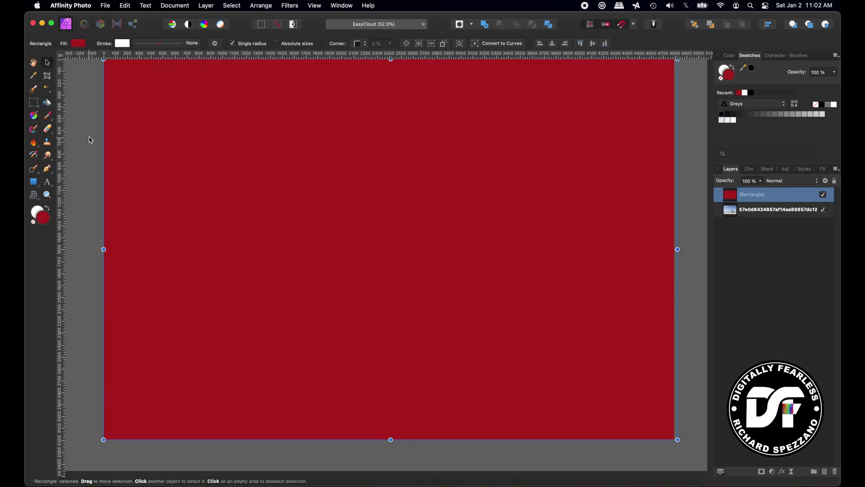
click(296, 6)
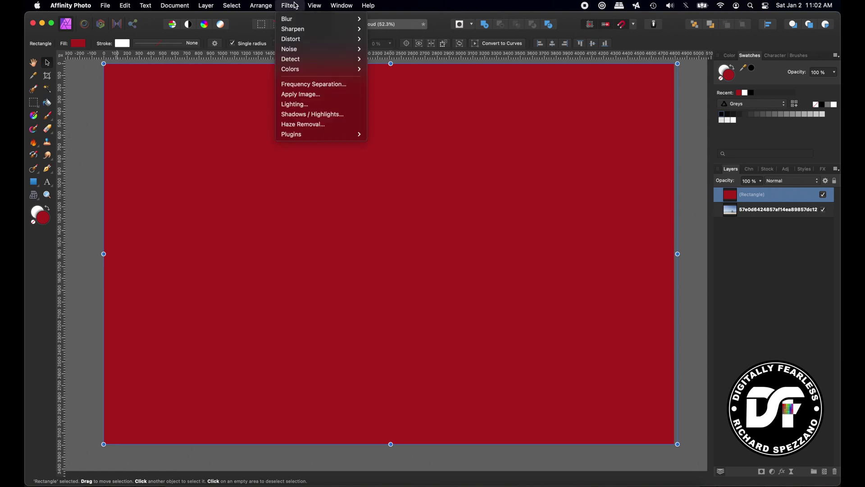
mouse_move(315, 70)
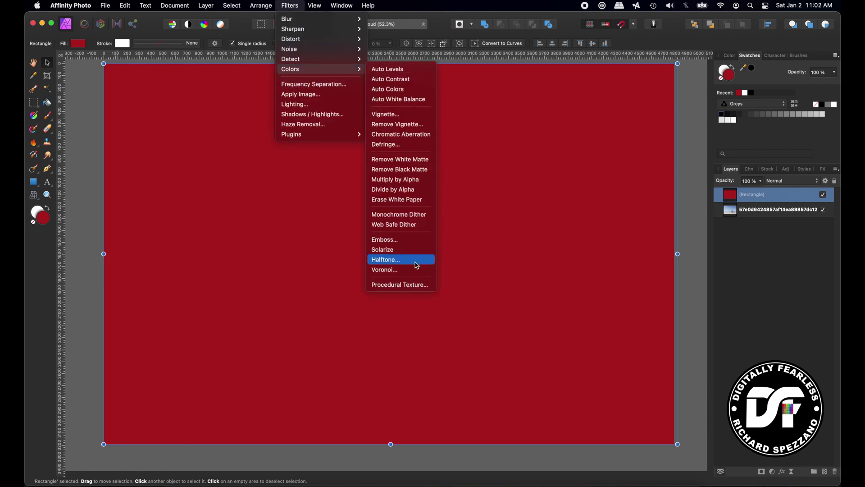
click(400, 286)
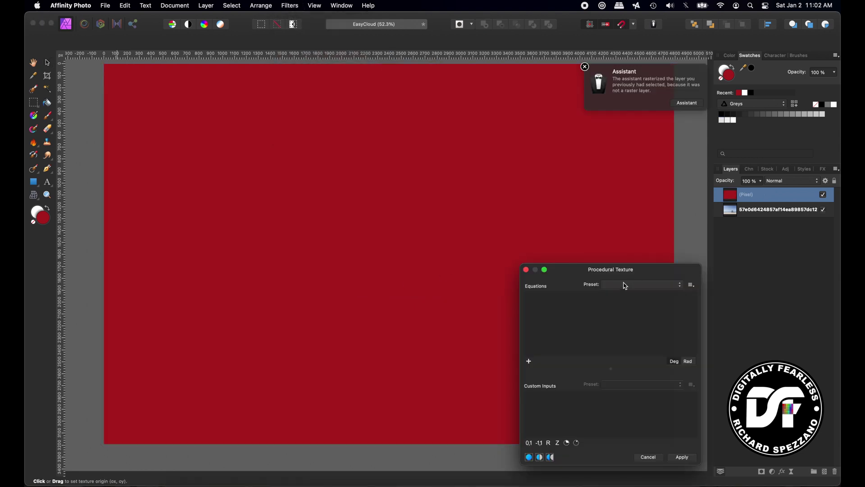
click(625, 286)
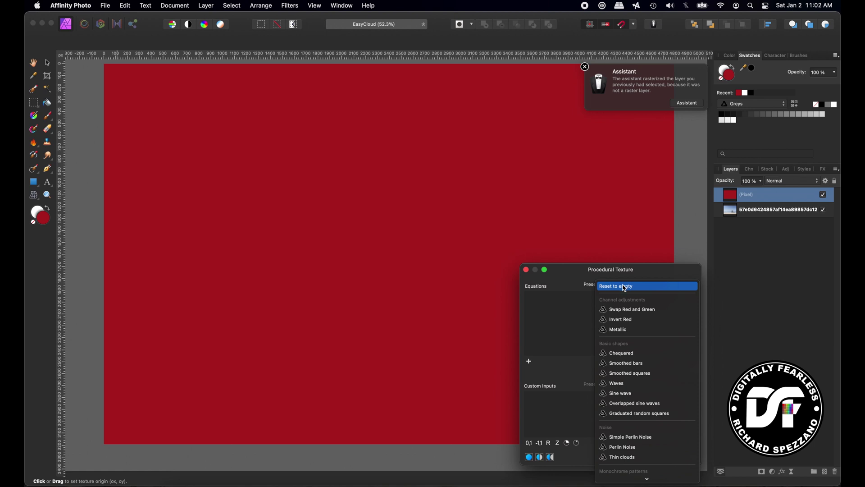
click(621, 458)
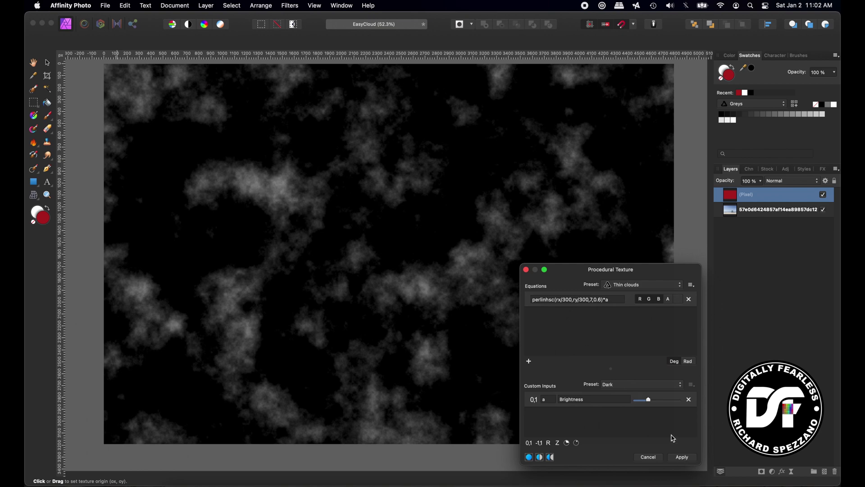
mouse_move(649, 400)
mouse_down()
mouse_move(668, 401)
mouse_move(655, 400)
mouse_up()
click(683, 457)
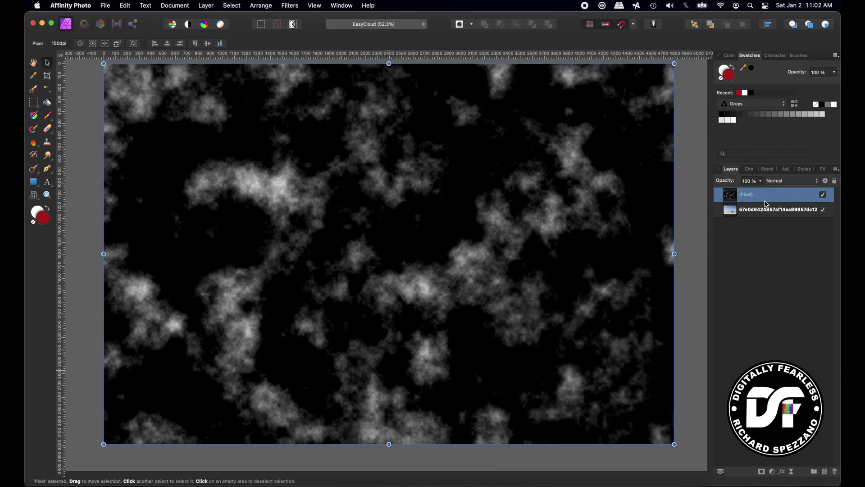
Step: Set the cloud layer's blend mode to Screen in the Layers panel
click(785, 183)
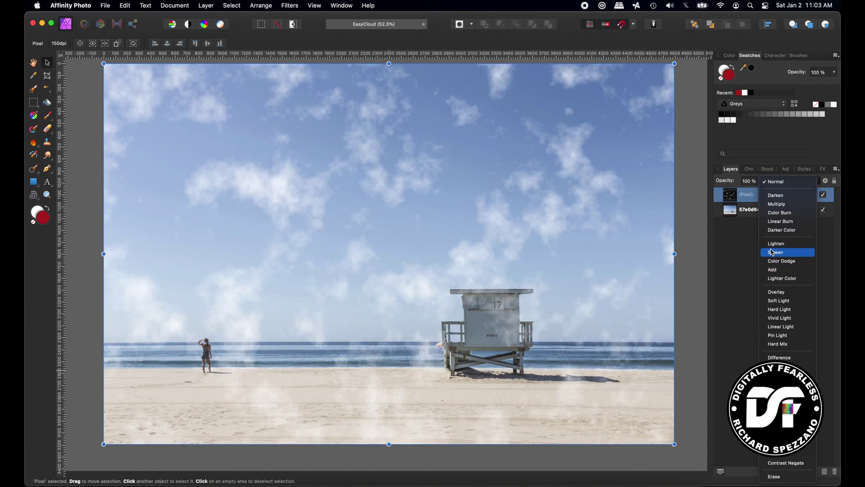
click(774, 252)
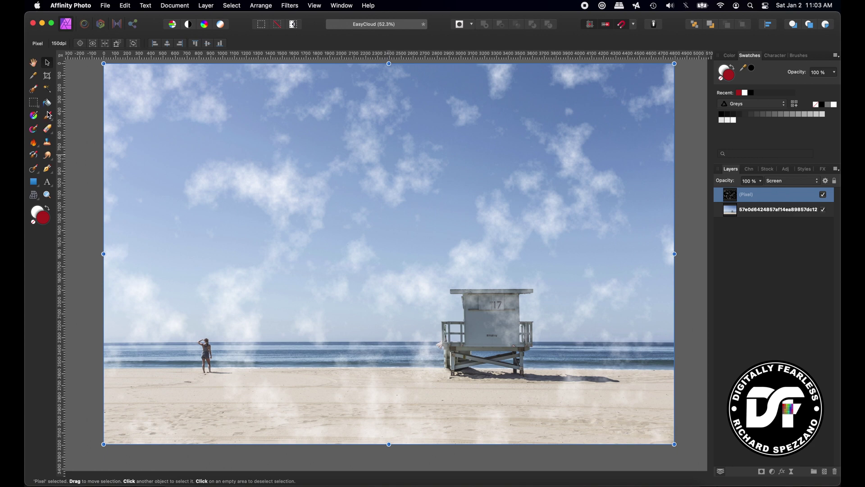
Step: Add a layer mask to the cloud layer and set up the Paint Brush with black
click(762, 471)
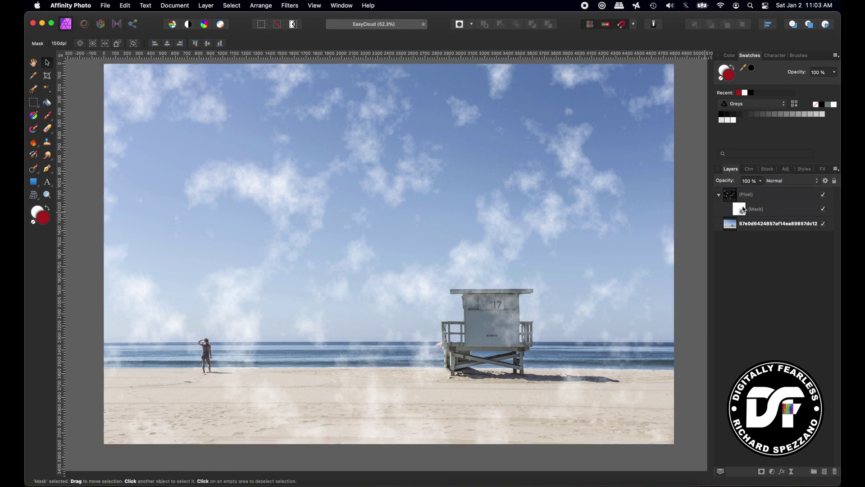
click(744, 210)
key(b)
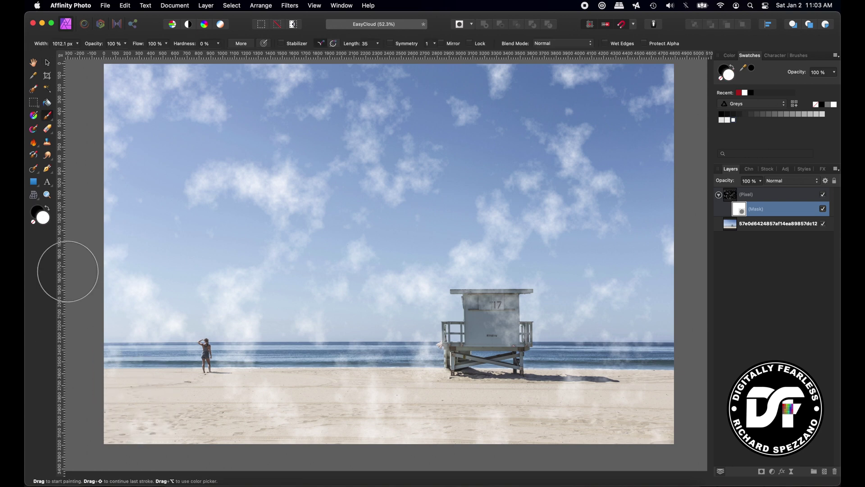
click(36, 210)
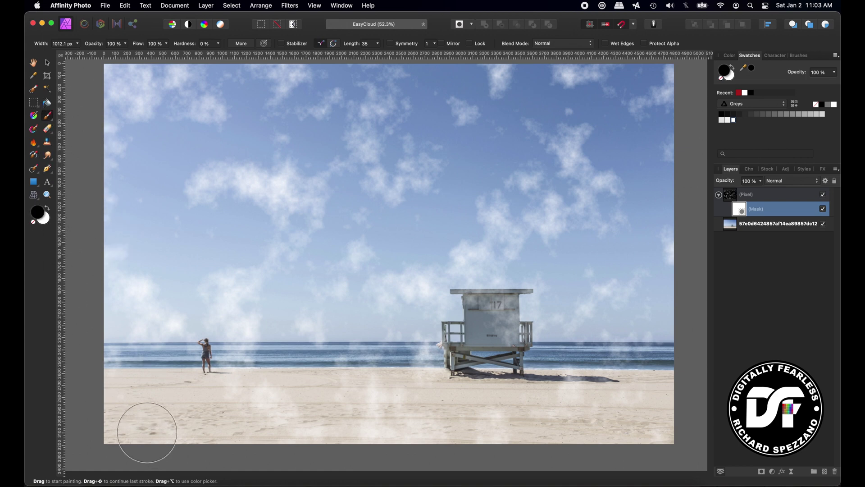
Step: Paint out the clouds over the sand, horizon water and lifeguard tower, resizing the brush
drag(132, 405, 617, 408)
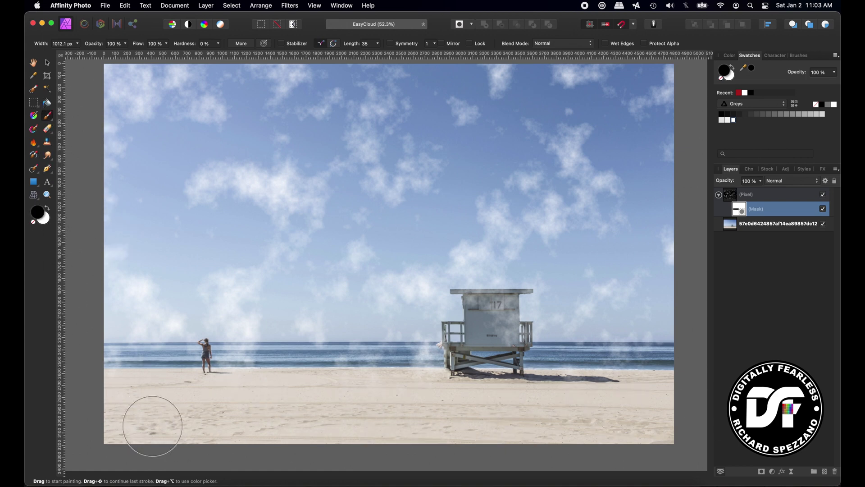
mouse_move(247, 373)
mouse_down()
mouse_move(390, 377)
mouse_move(502, 367)
mouse_move(658, 377)
mouse_up()
drag(509, 324, 487, 315)
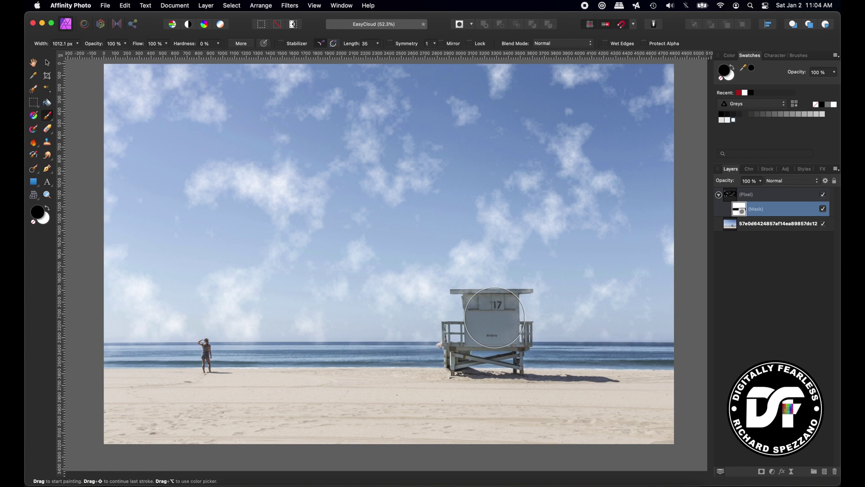
key([)
key([)
key([)
key([)
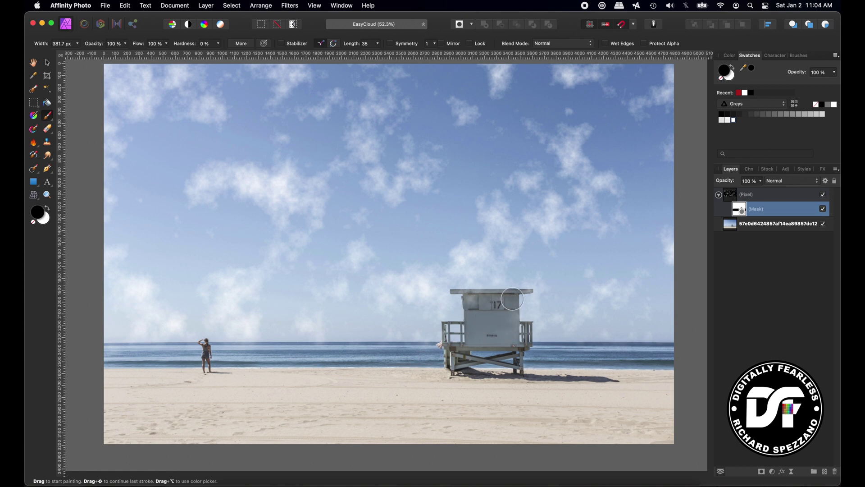
key([)
key([)
mouse_move(511, 302)
mouse_down()
mouse_move(531, 291)
mouse_move(453, 292)
mouse_move(471, 298)
mouse_move(467, 308)
mouse_move(513, 309)
mouse_move(490, 327)
mouse_move(484, 363)
mouse_up()
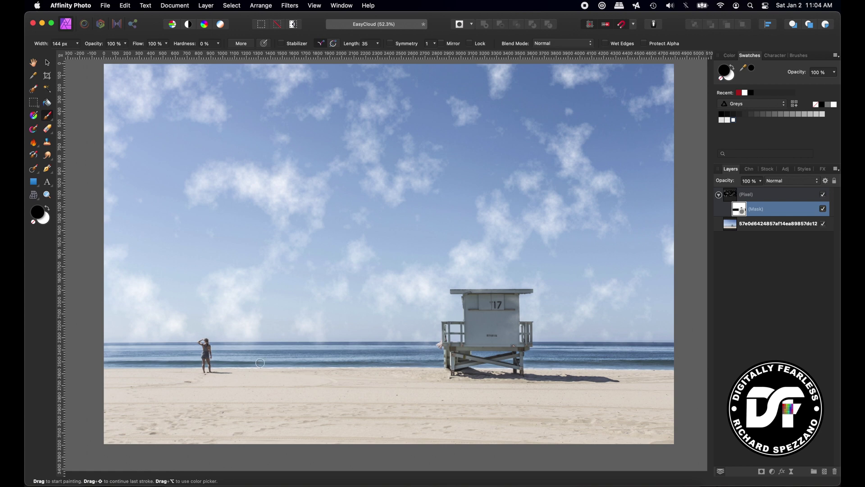
key(bracketright)
key(bracketright)
key(bracketright)
key(bracketright)
key(bracketright)
key(bracketright)
key(bracketright)
key(bracketright)
key(bracketright)
key(bracketright)
key(bracketright)
key(bracketright)
key(bracketright)
key(bracketright)
key(bracketright)
key(bracketright)
key(bracketright)
key(bracketright)
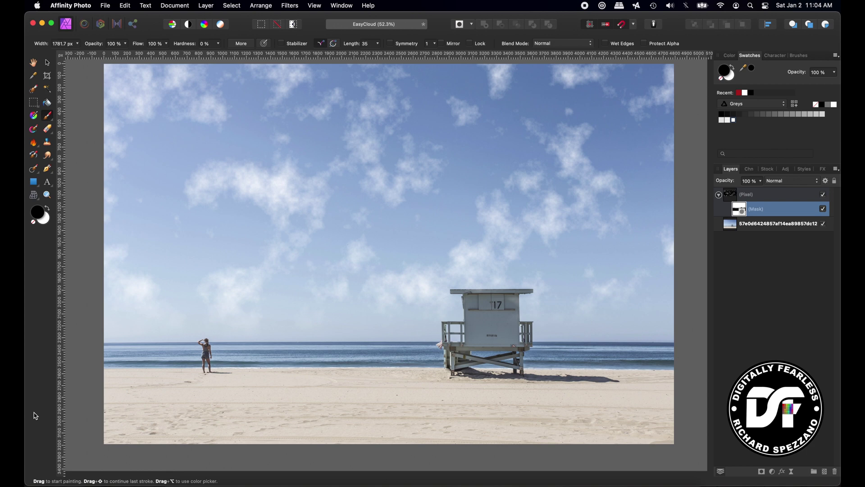
Step: Duplicate the masked cloud layer at 16% opacity, then delete both cloud layers
click(731, 196)
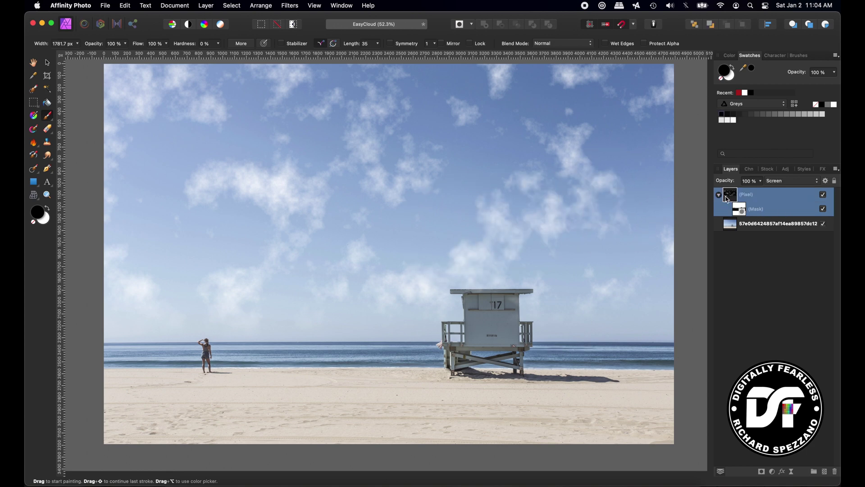
key(super+j)
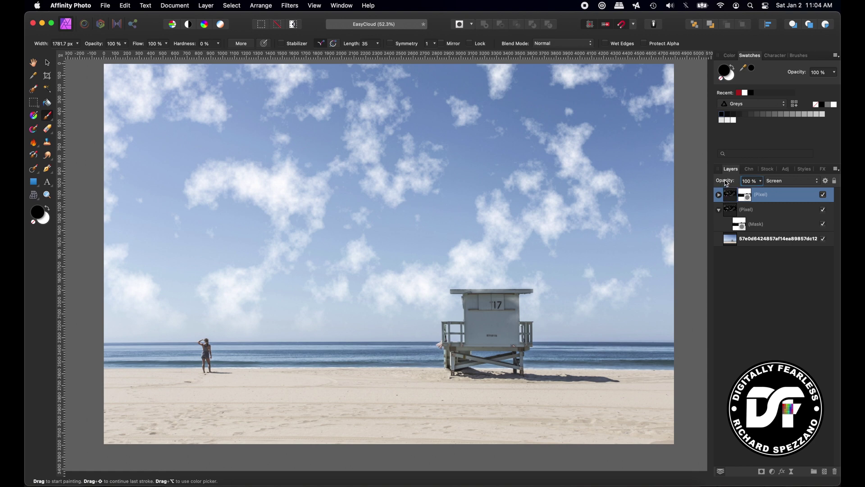
mouse_move(721, 183)
mouse_down()
mouse_move(688, 191)
mouse_move(705, 185)
mouse_up()
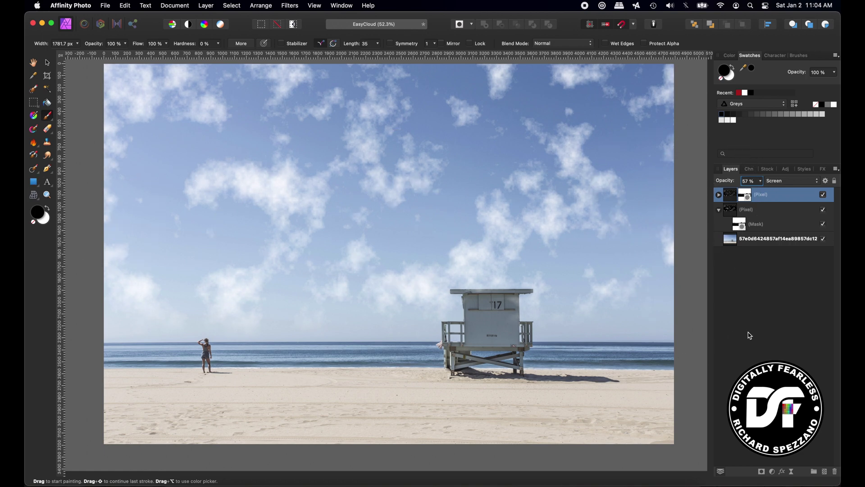
click(728, 201)
click(731, 198)
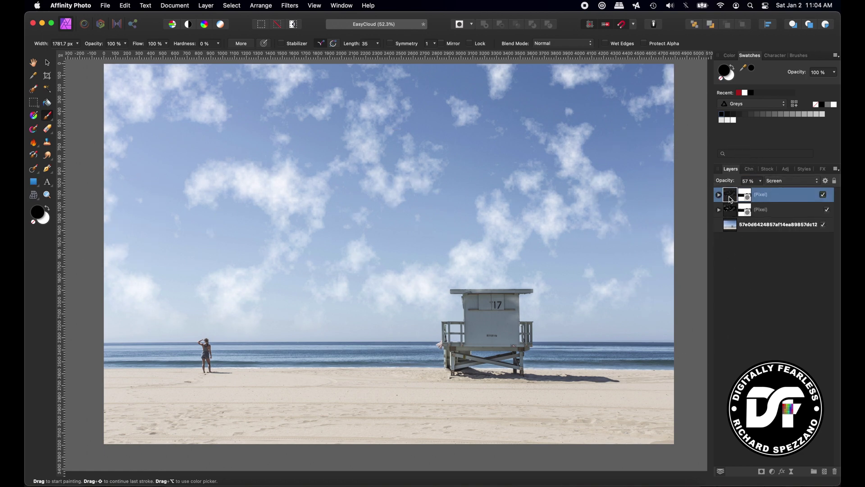
key(Delete)
key(Delete)
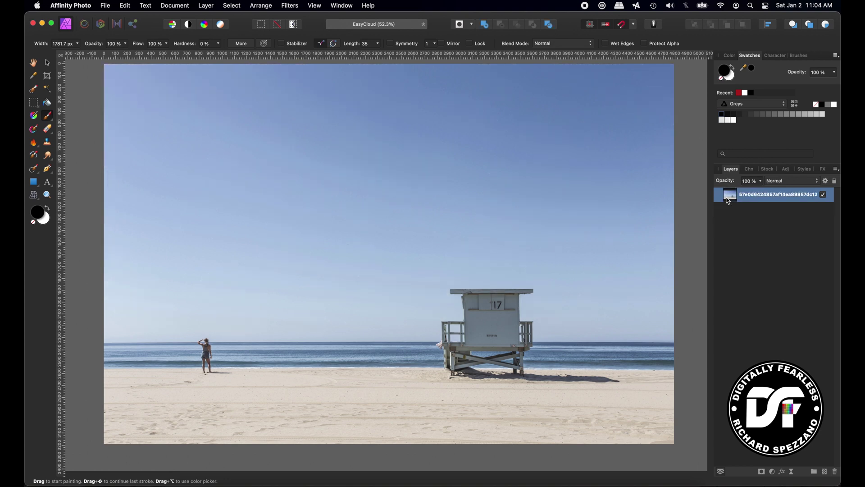
Step: Draw a white rectangle from the canvas top edge down to the horizon
click(779, 240)
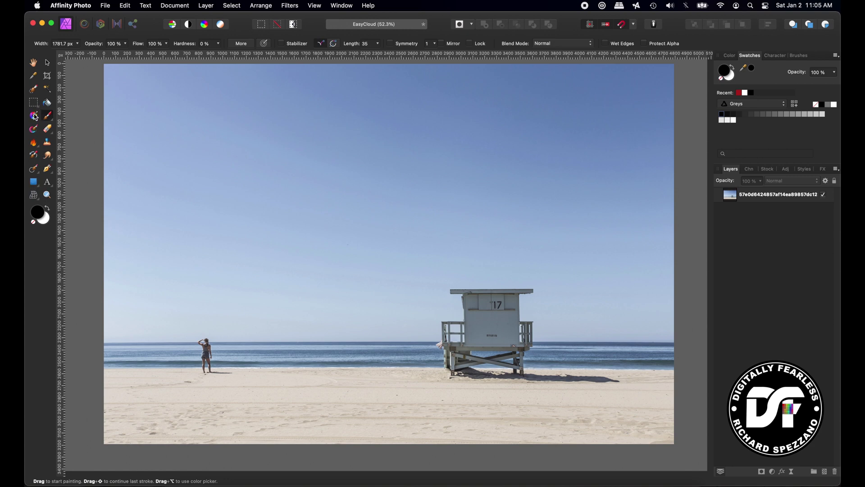
key(u)
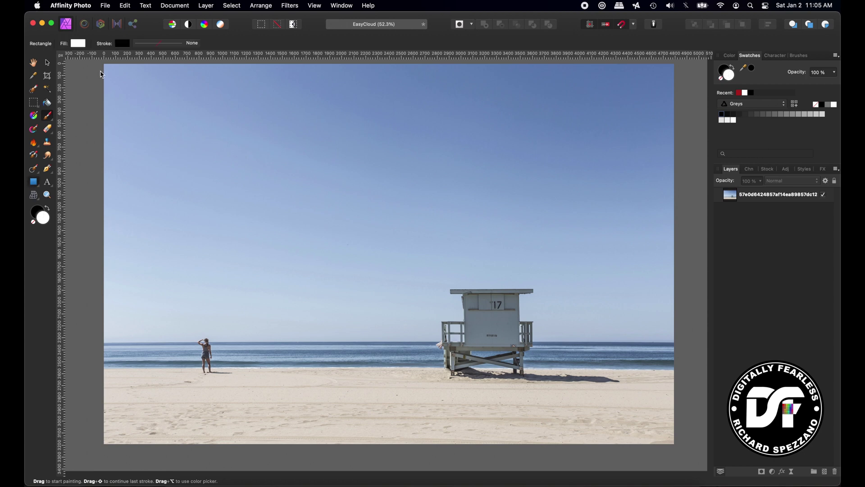
drag(104, 64, 675, 342)
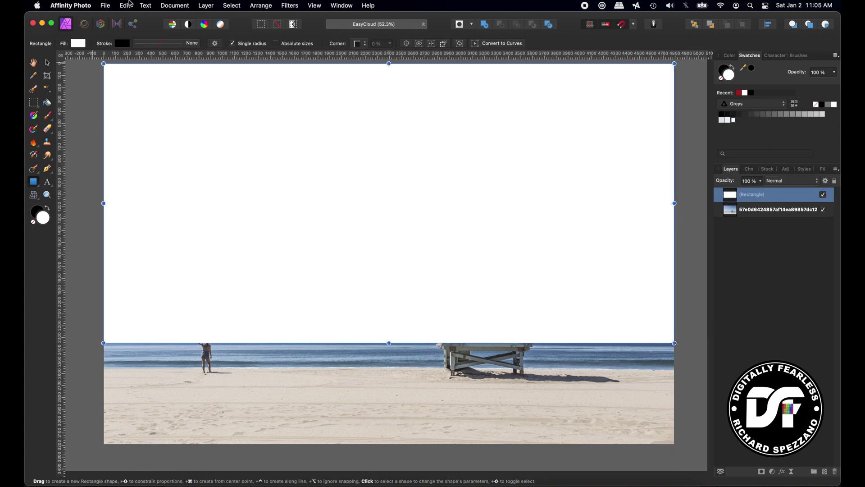
Step: Apply a brightened Thin clouds texture to the sky rectangle, changing rx/300 to rx/3100
click(289, 6)
mouse_move(286, 83)
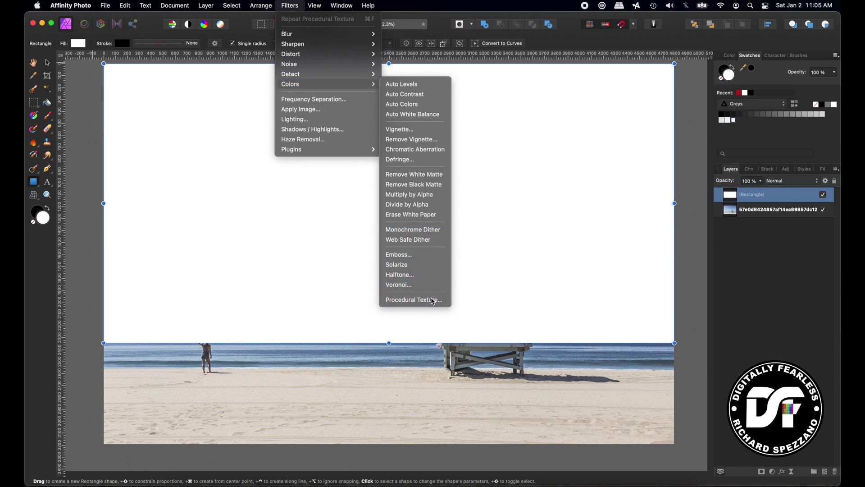
click(433, 300)
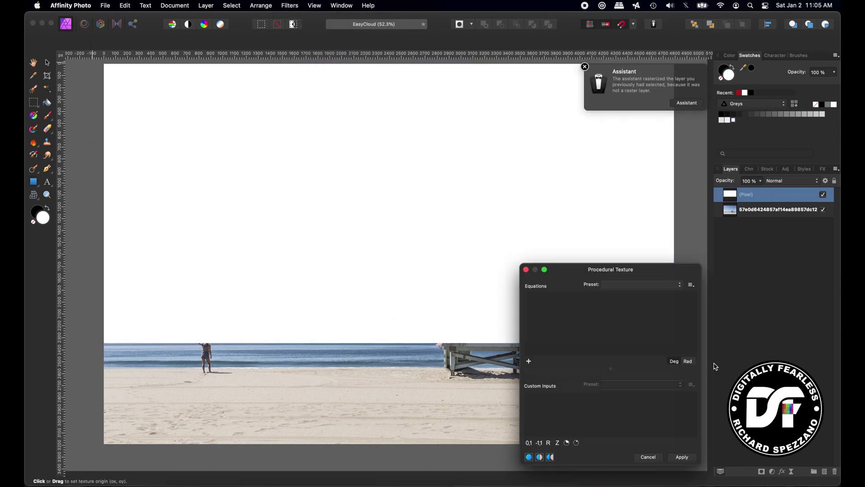
click(641, 288)
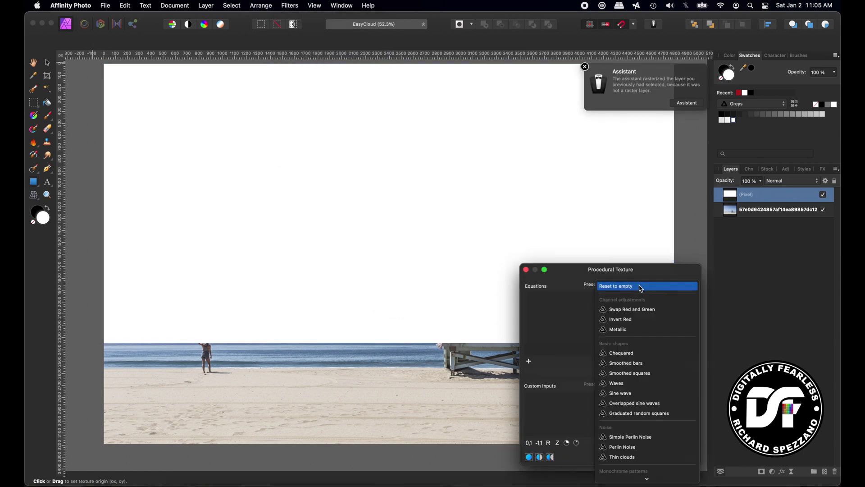
click(623, 458)
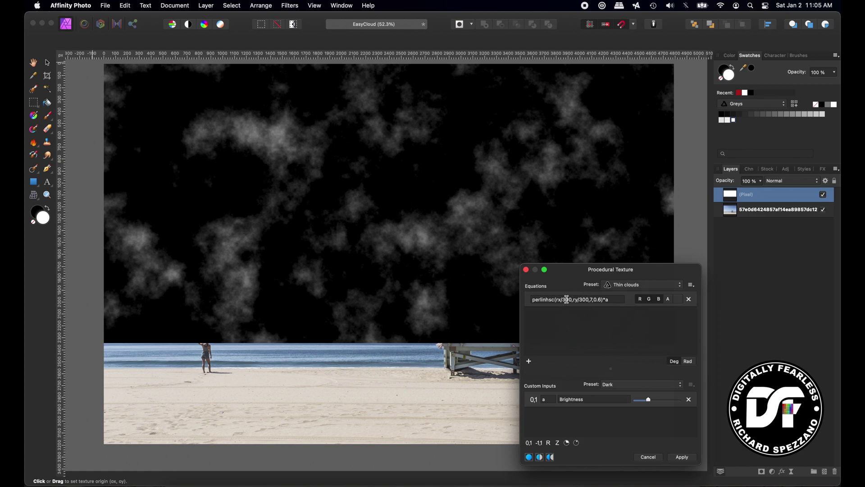
click(567, 300)
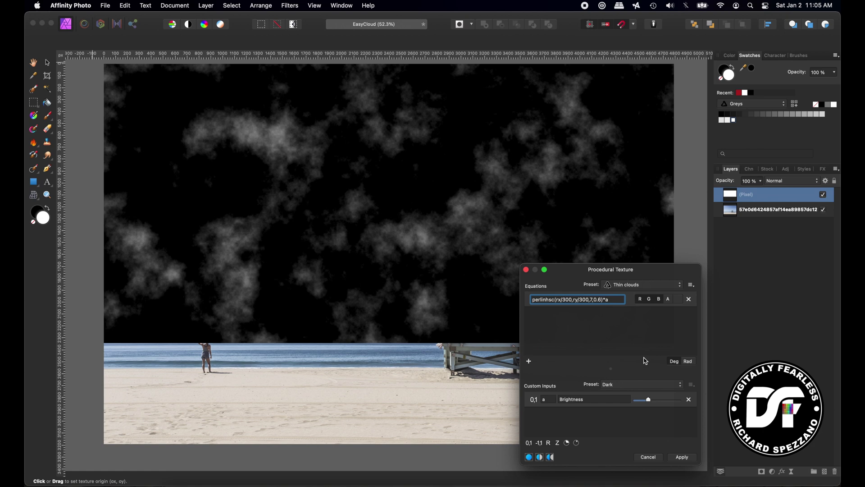
text(1)
key(Return)
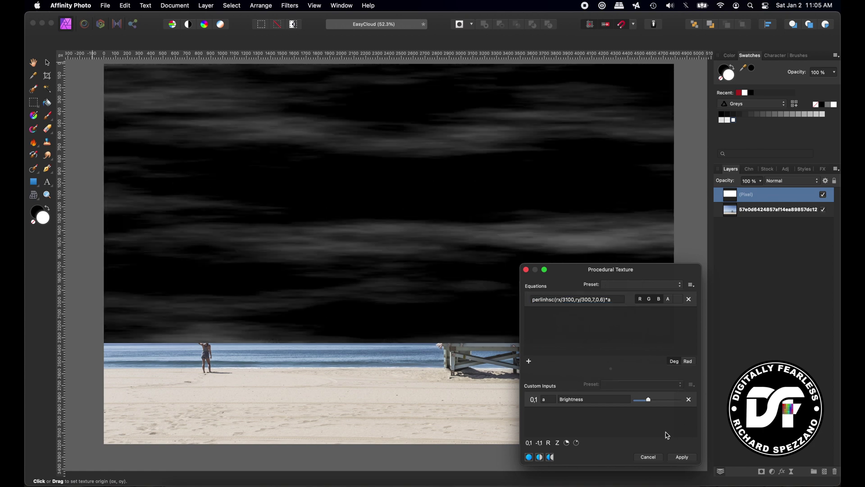
drag(652, 401, 654, 400)
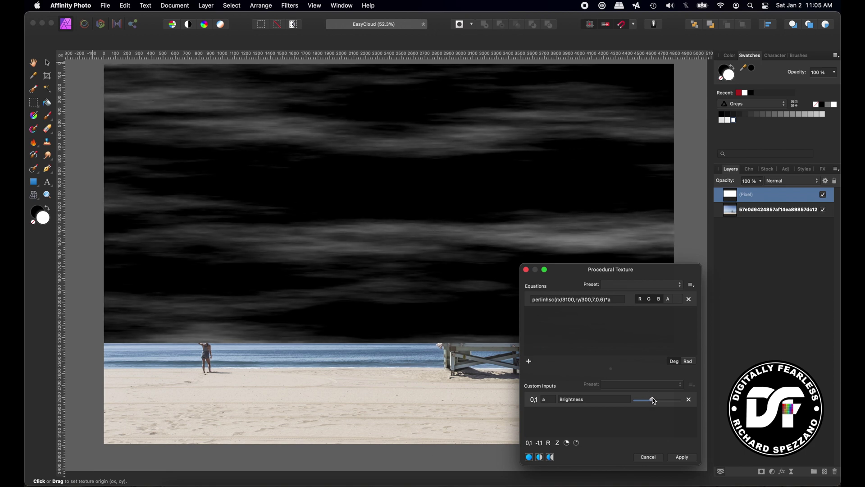
click(681, 459)
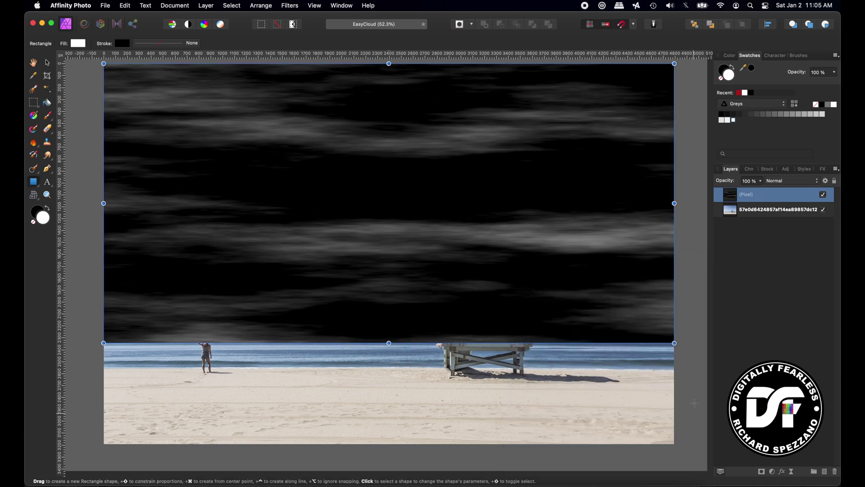
Step: Set the cloud layer's blend mode to Screen and add a mask
click(797, 182)
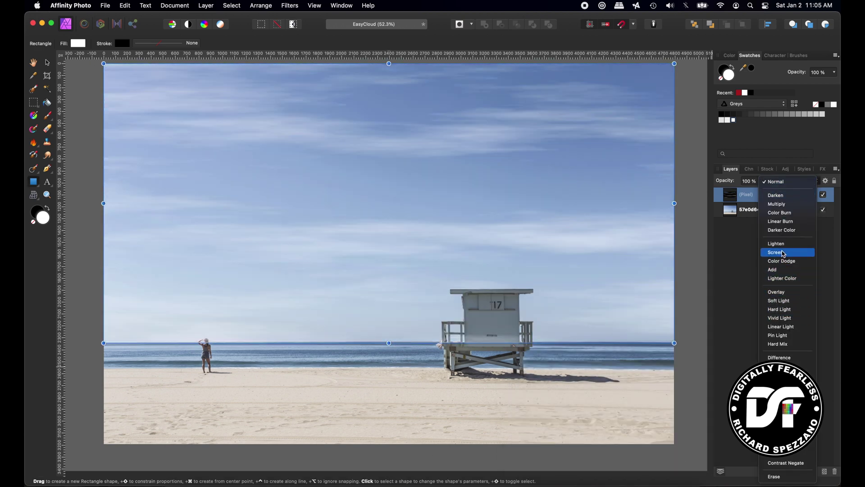
click(784, 254)
click(762, 473)
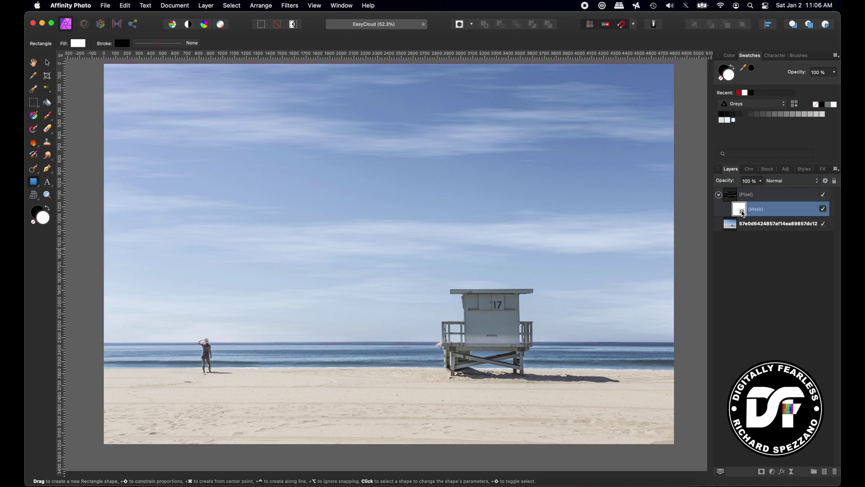
Step: Mask the clouds off the lifeguard tower and the woman's ponytail and shoulder
click(50, 116)
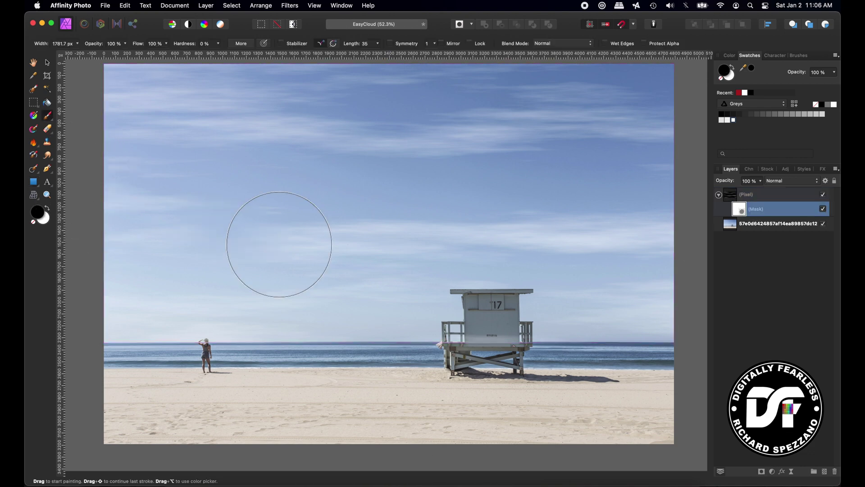
key(bracketleft)
key(bracketleft)
key(bracketleft)
key(bracketleft)
key(bracketleft)
key(bracketleft)
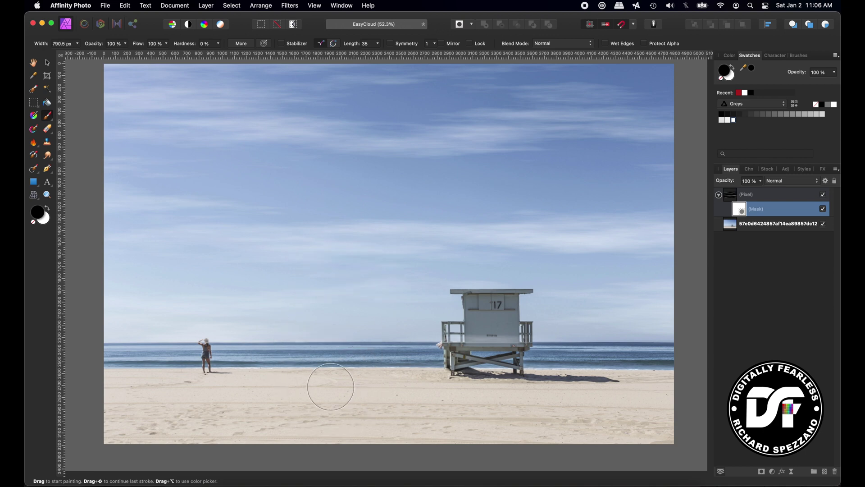
mouse_move(484, 354)
mouse_down()
mouse_move(482, 339)
mouse_move(474, 348)
mouse_move(504, 356)
mouse_up()
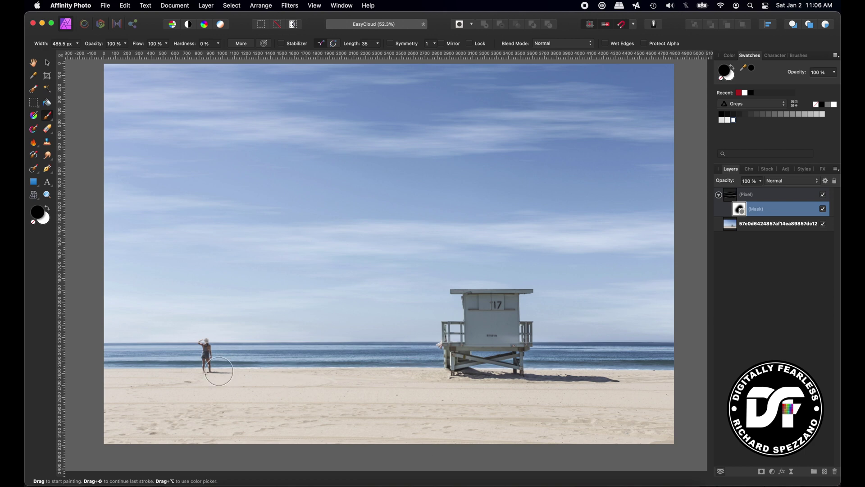
key(super+2)
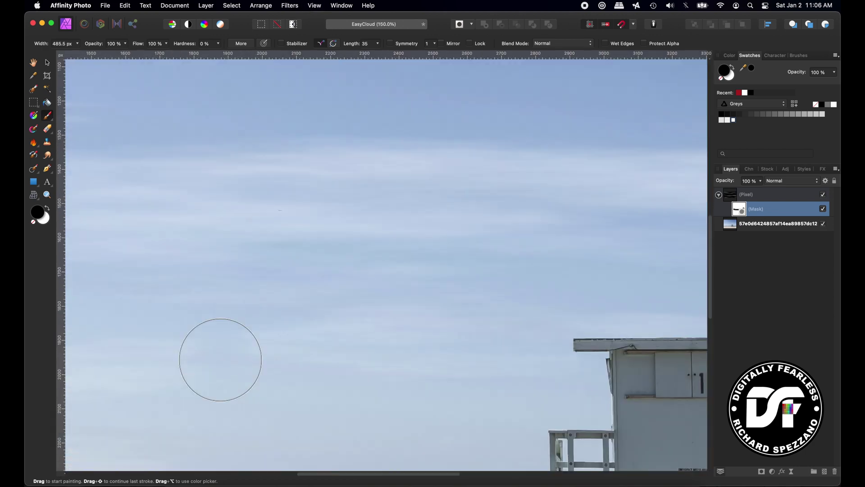
scroll(220, 359, left, 15)
scroll(221, 359, down, 5)
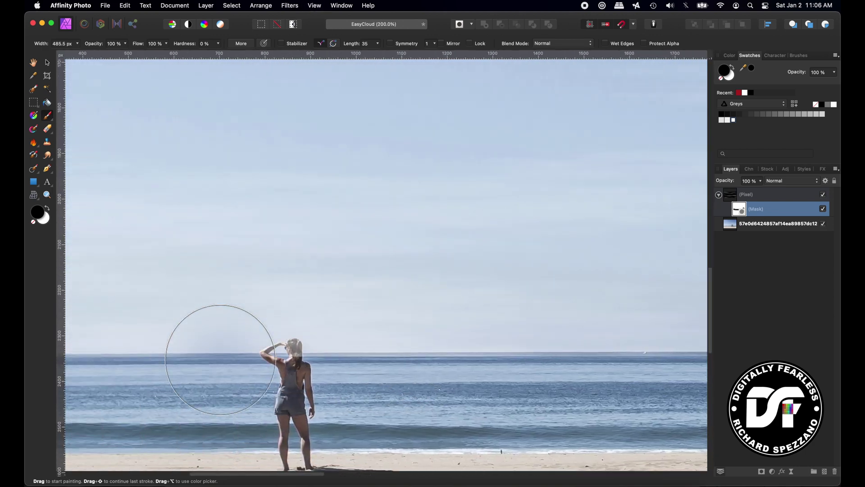
key(super+equal)
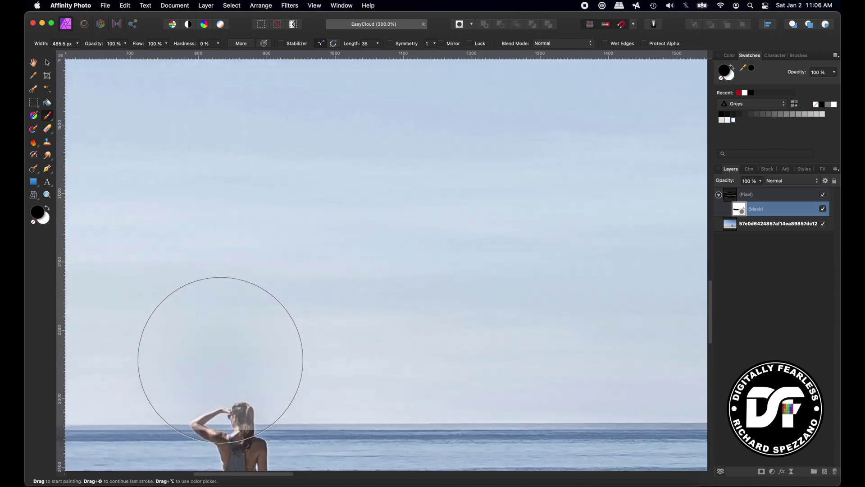
key(bracketleft)
key(bracketleft)
key(bracketleft)
key(bracketleft)
key(bracketleft)
key(bracketleft)
scroll(252, 387, down, 3)
scroll(252, 388, left, 2)
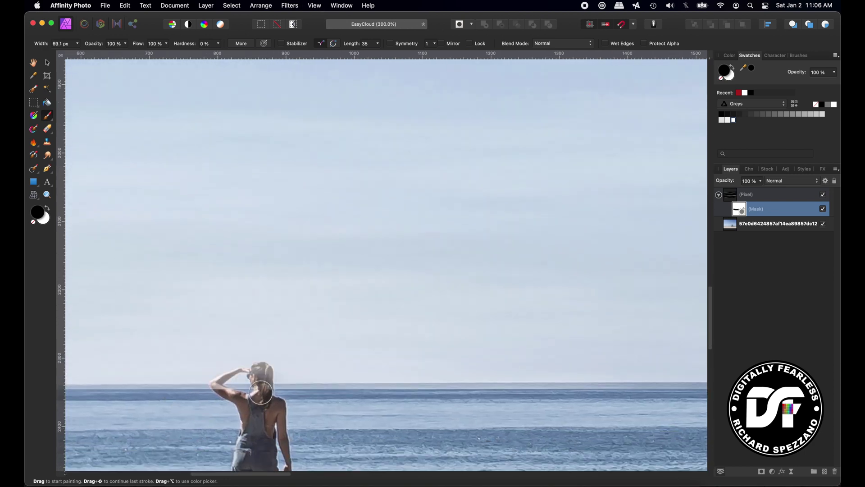
key(bracketleft)
key(bracketleft)
mouse_move(260, 368)
mouse_down()
mouse_move(260, 394)
mouse_move(248, 397)
mouse_move(219, 391)
mouse_move(231, 376)
mouse_up()
Step: Zoom back out, set the brush to about 800 px, and duplicate the masked cloud layer
key(super+minus)
key(super+minus)
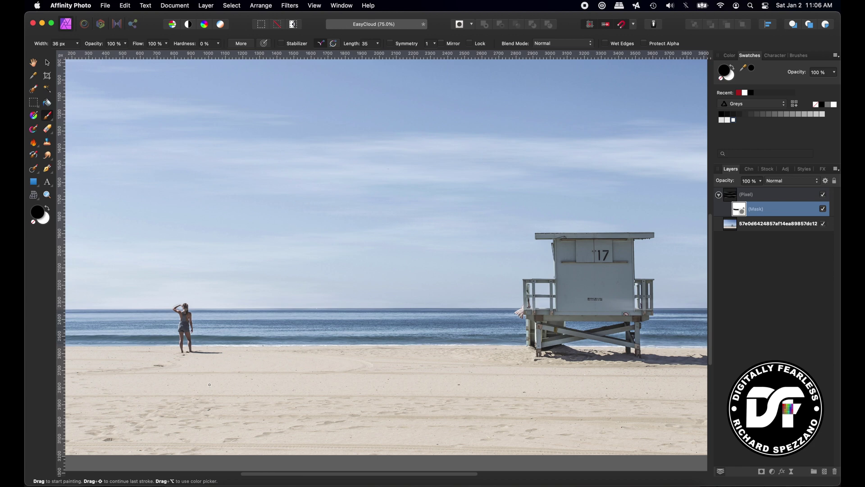
key(super+minus)
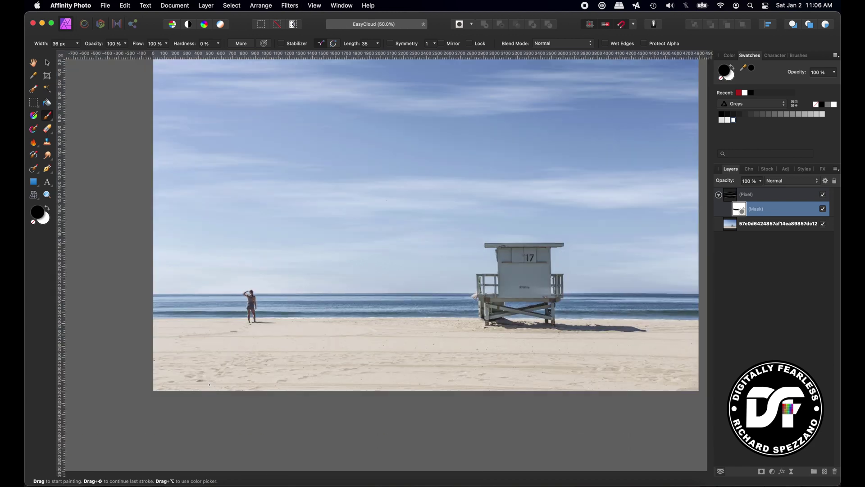
scroll(210, 385, up, 3)
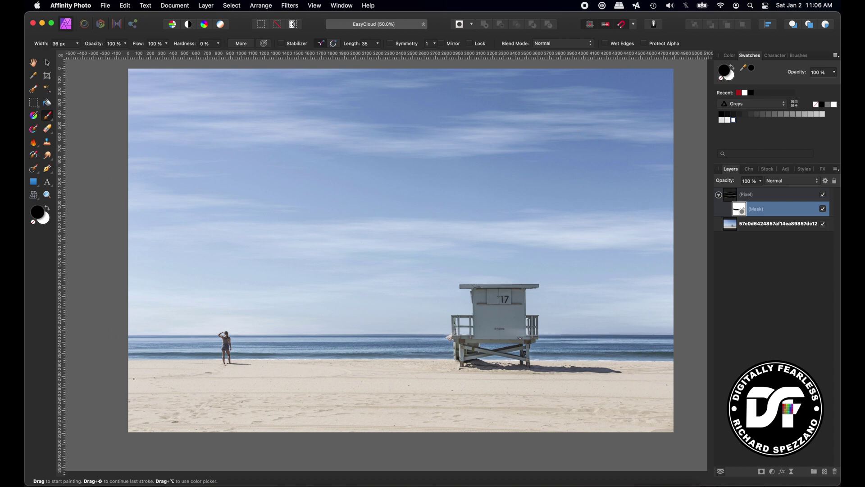
key(bracketright)
key(bracketright)
key(bracketright)
key(bracketright)
key(bracketright)
key(bracketright)
key(bracketright)
key(bracketright)
key(bracketright)
key(bracketright)
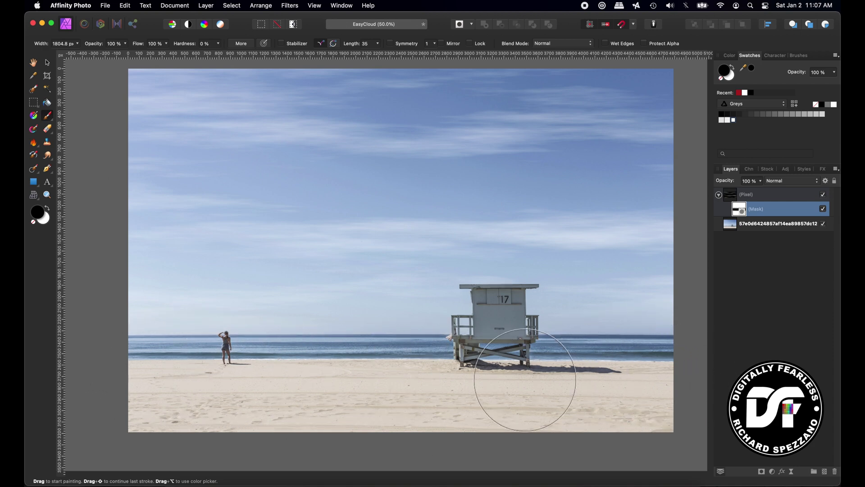
key(bracketleft)
key(bracketleft)
key(bracketleft)
key(bracketleft)
key(bracketleft)
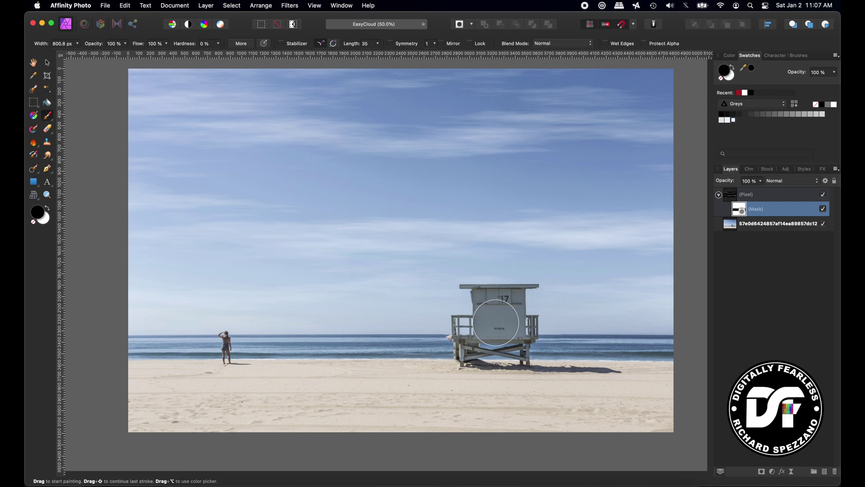
key(v)
key(super+j)
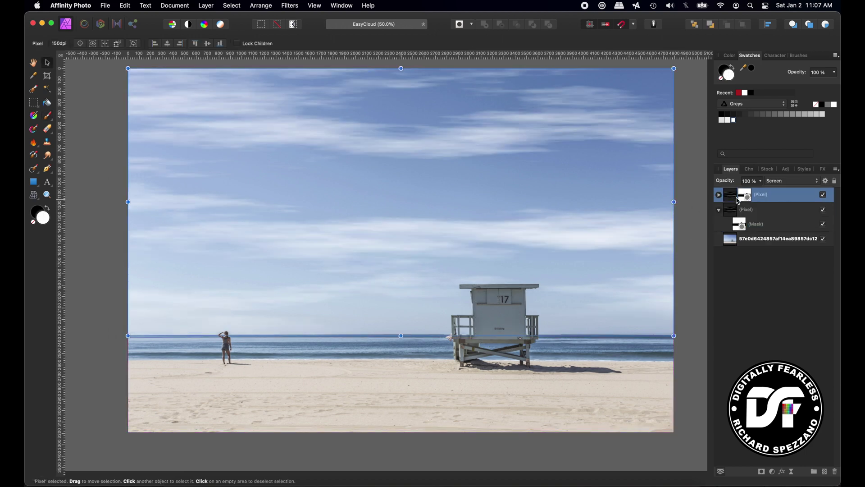
Step: Deselect, collapse the second Pixel layer, and turn off visibility for both Pixel layers and the photo
key(super+d)
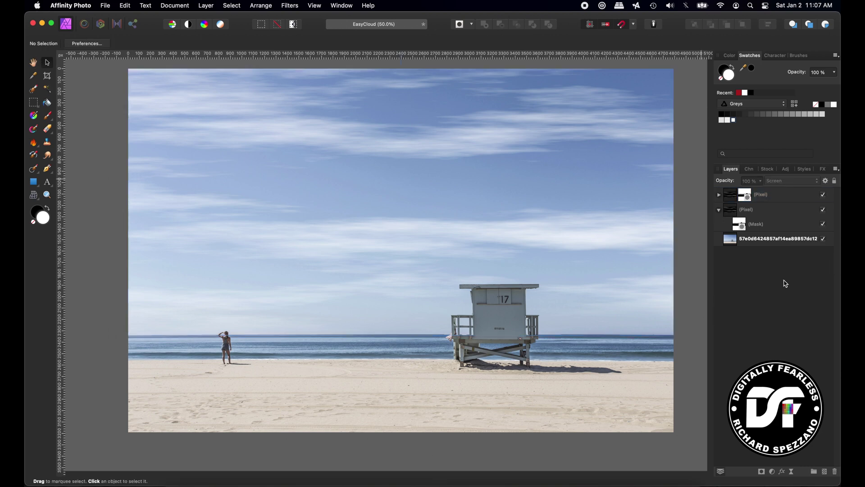
click(720, 210)
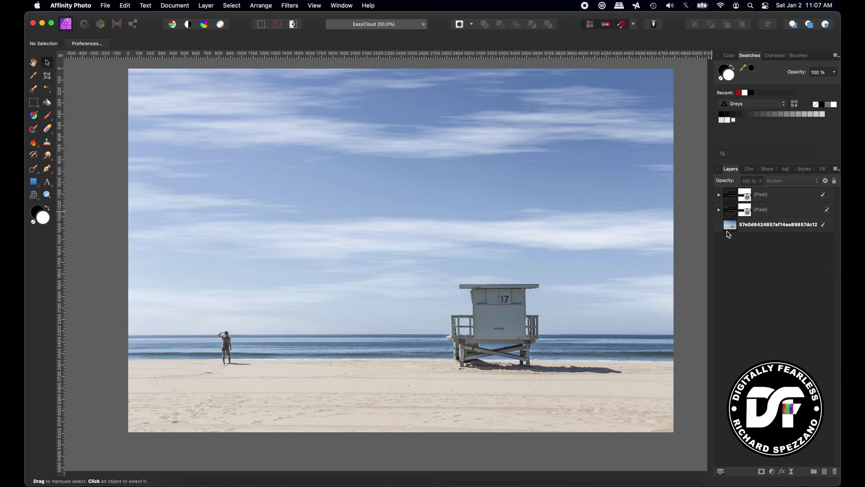
click(825, 195)
click(826, 209)
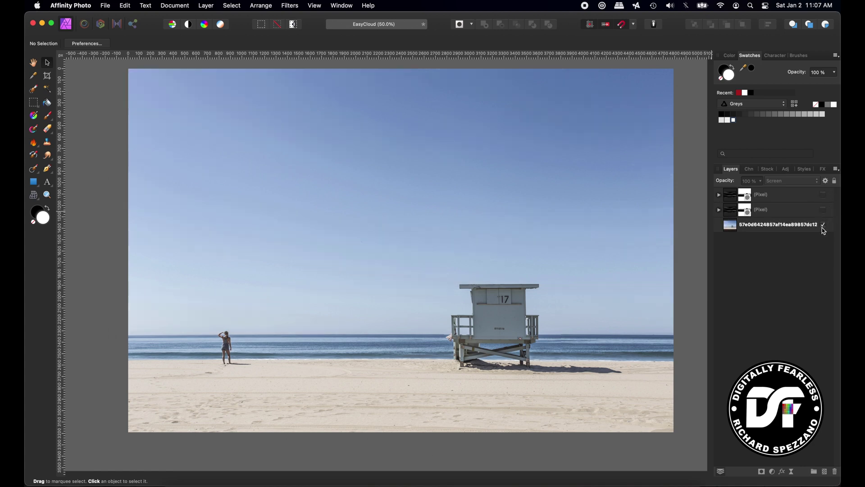
click(825, 225)
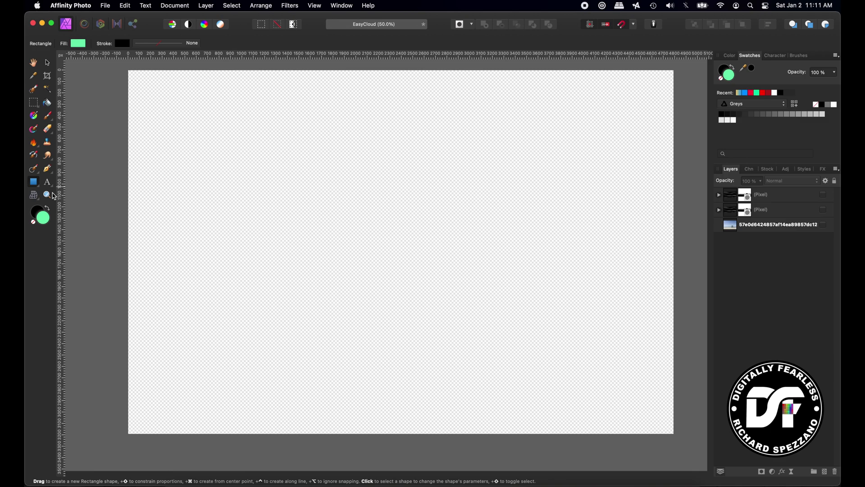
Step: Draw a full-canvas rectangle filled light blue (H 193, S 74, L 57) and duplicate it
mouse_move(129, 71)
mouse_down()
mouse_move(624, 384)
mouse_move(674, 434)
mouse_up()
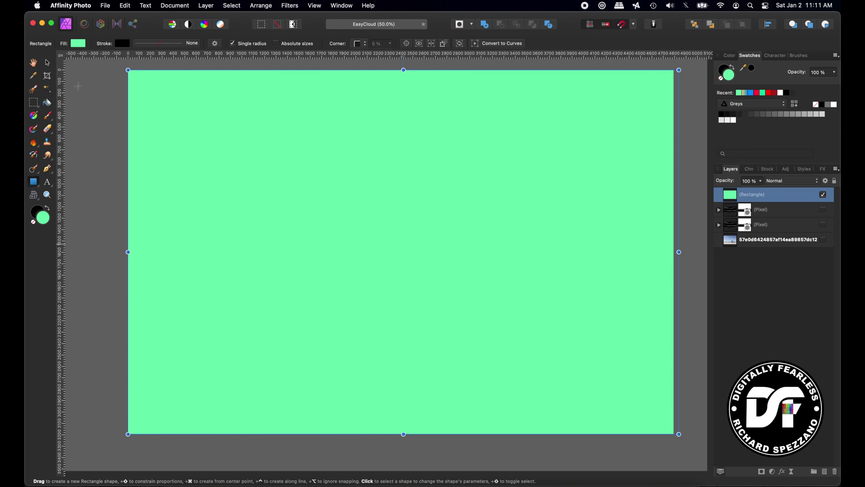
click(77, 43)
click(78, 46)
click(81, 45)
drag(130, 119, 102, 109)
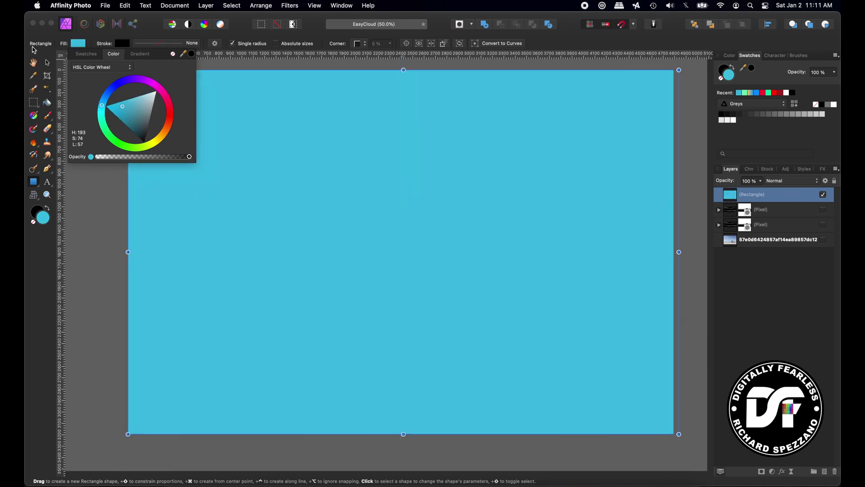
click(48, 64)
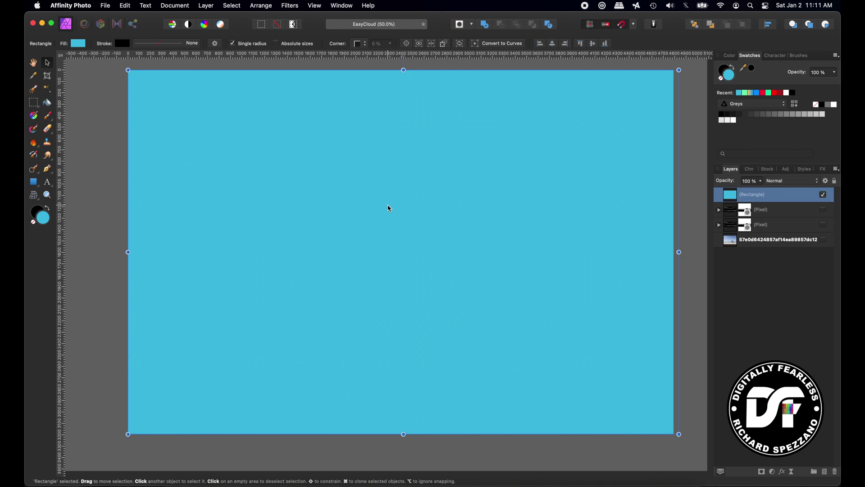
key(super+j)
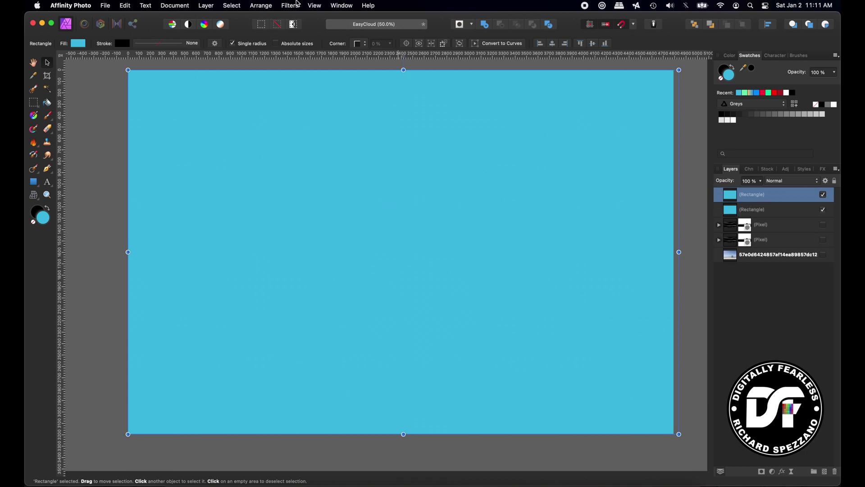
Step: Start a Procedural Texture filter on the top rectangle, accepting the rasterize notice
click(295, 6)
mouse_move(294, 85)
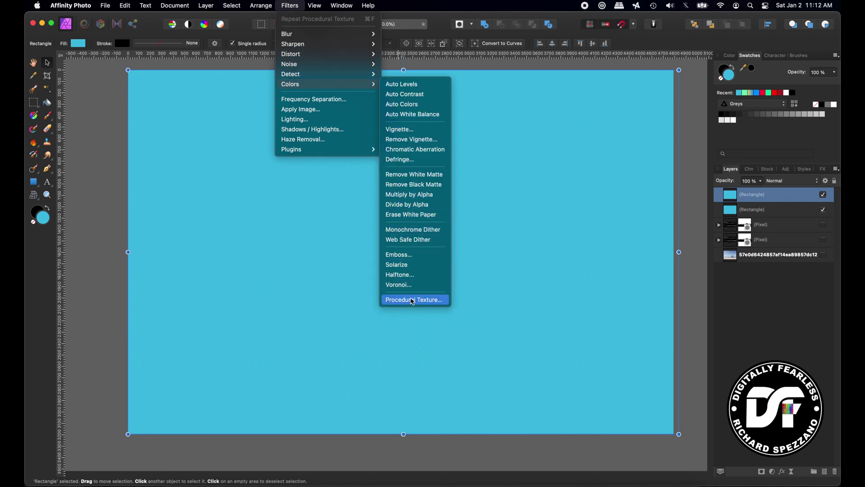
click(413, 300)
click(585, 67)
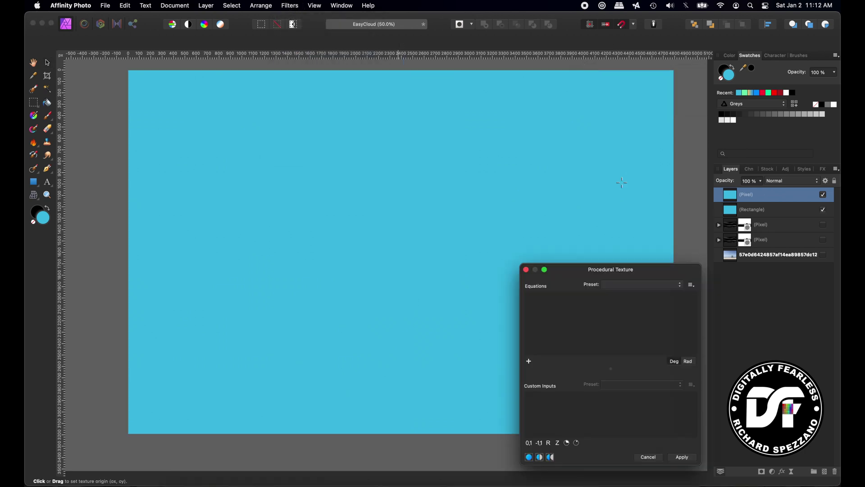
Step: Apply the Thin clouds preset with its equation changed from rx/300 to rx/2000
click(608, 285)
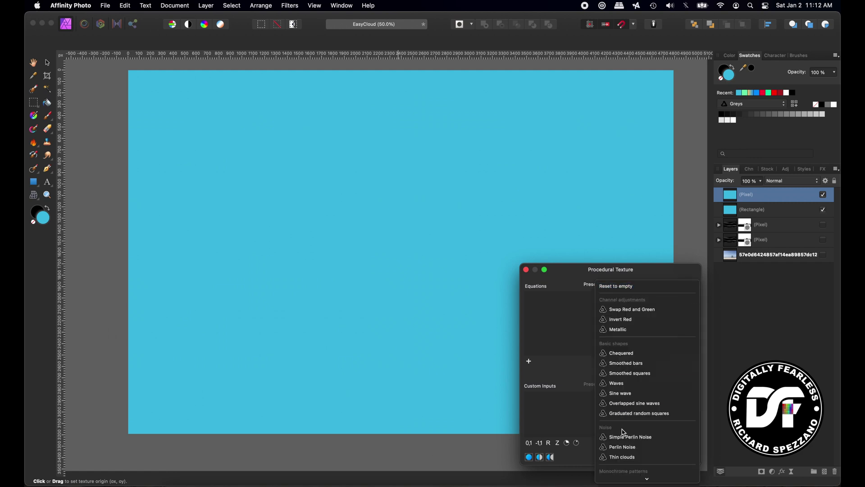
click(627, 457)
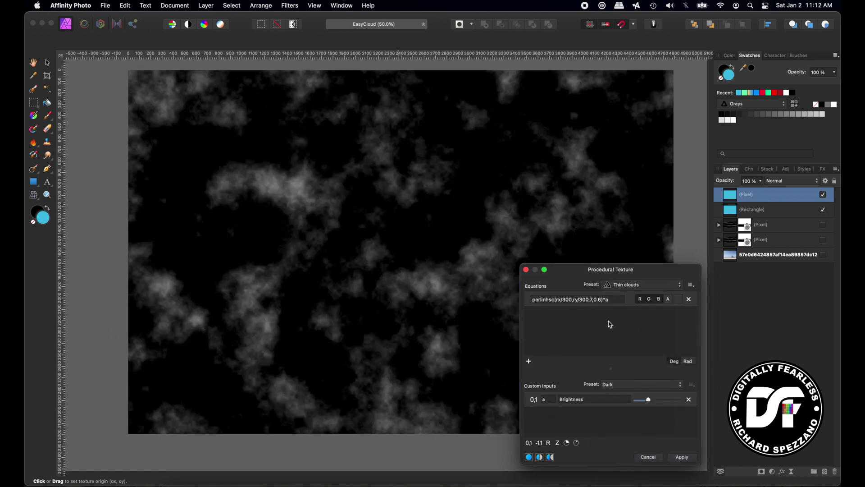
click(566, 300)
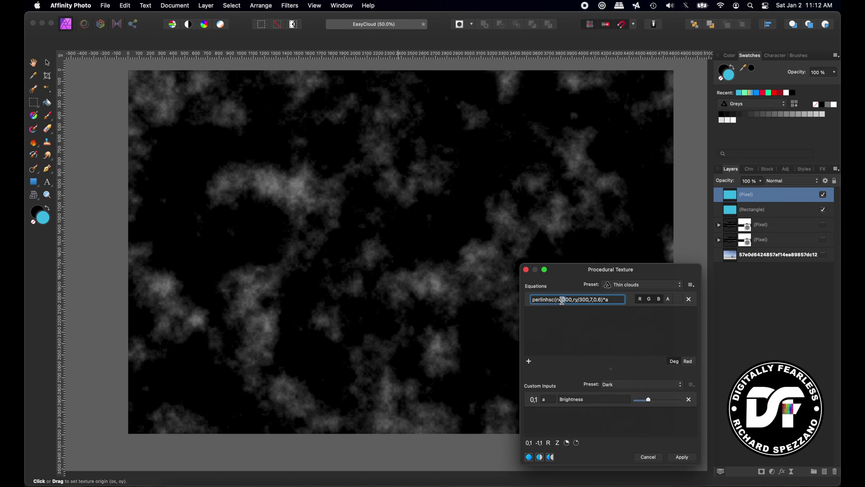
mouse_move(562, 301)
mouse_down()
mouse_move(603, 357)
mouse_move(566, 307)
mouse_up()
key(BackSpace)
text(20)
key(Return)
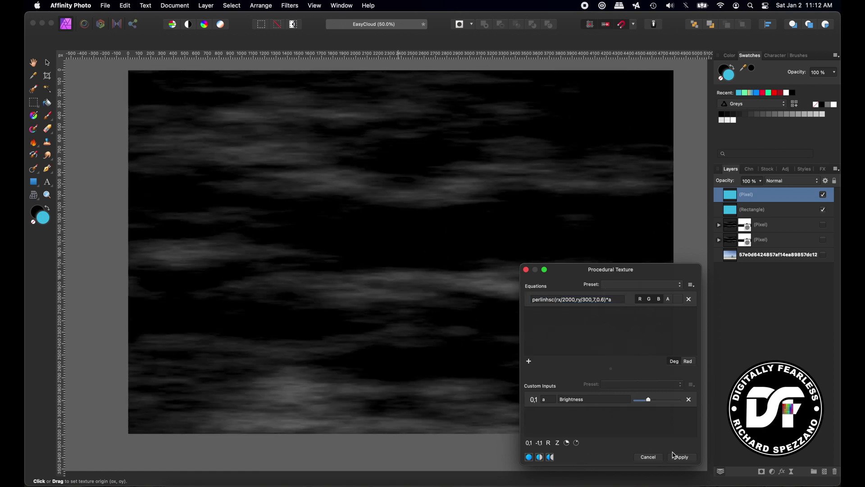
click(682, 457)
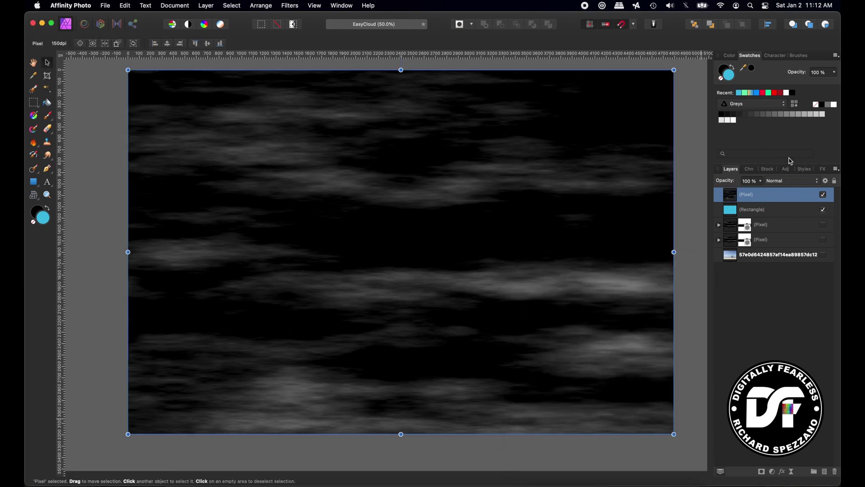
Step: Set the streaky cloud layer's blend mode to Screen and duplicate it with Cmd+J
click(802, 182)
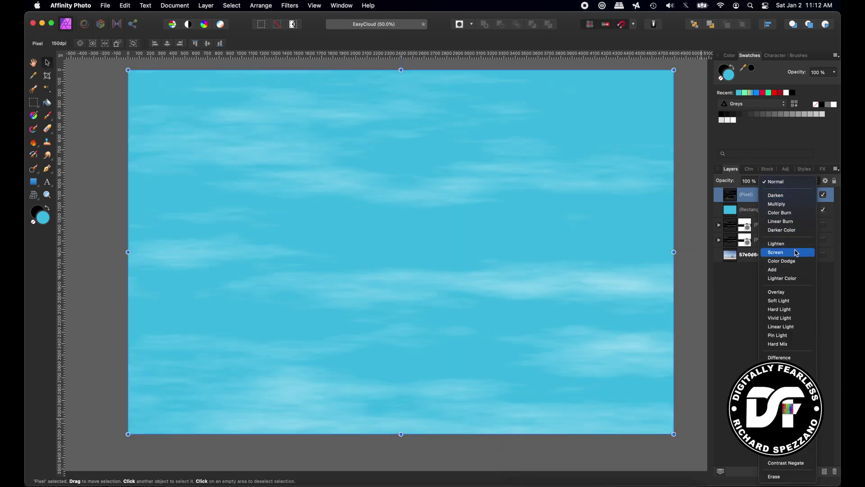
click(796, 253)
click(83, 176)
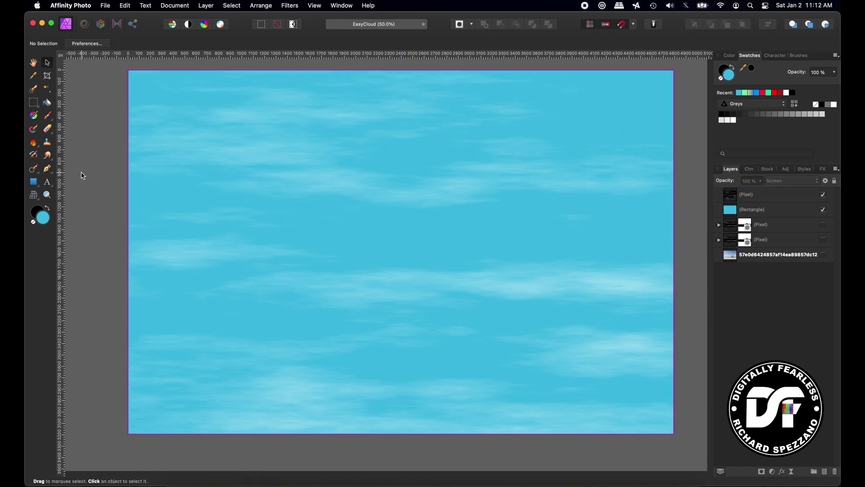
click(733, 197)
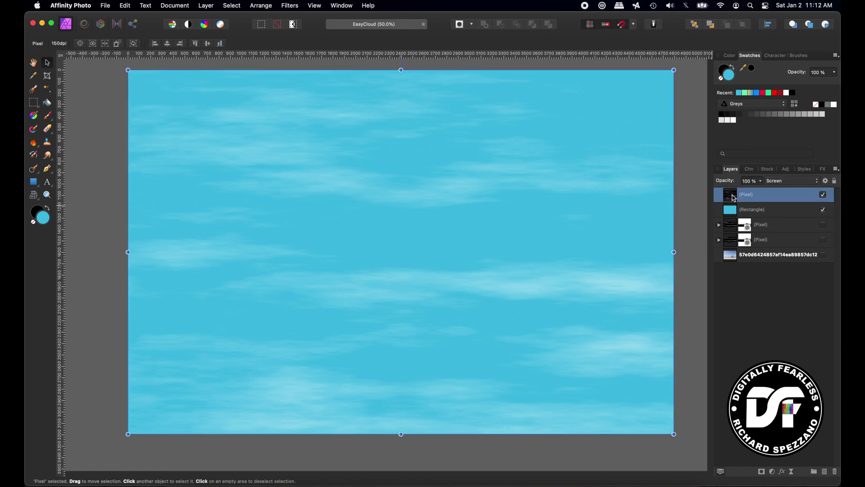
key(super+j)
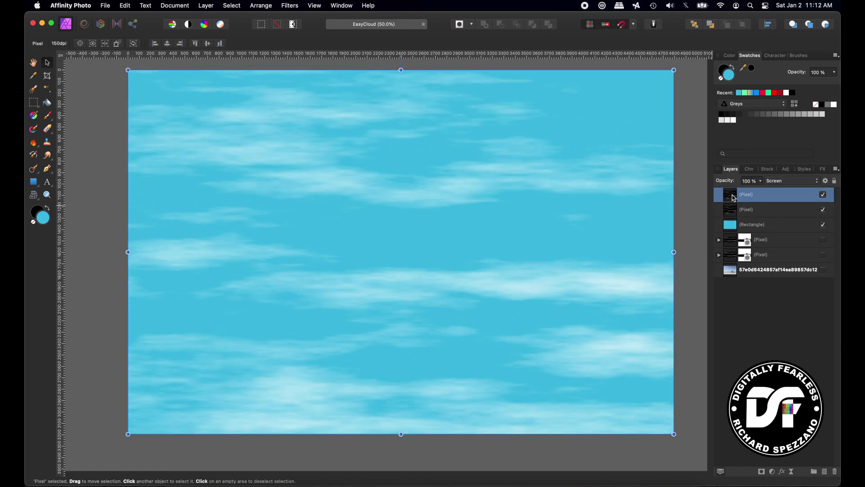